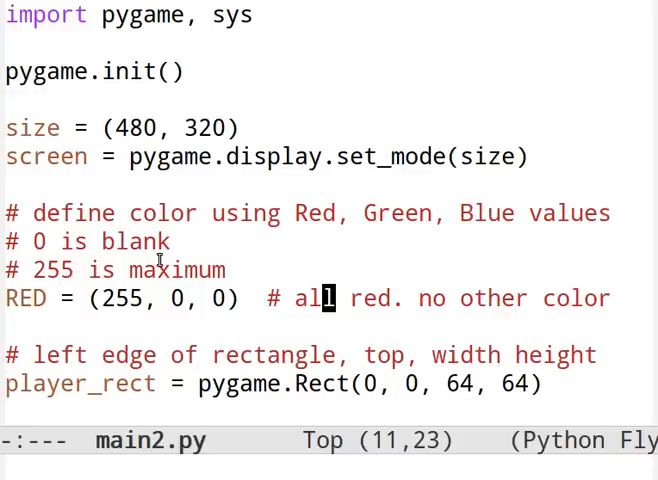
Open a line after pygame.init(), accepting the changed-on-disk prompt, and save main2.py.
click(203, 91)
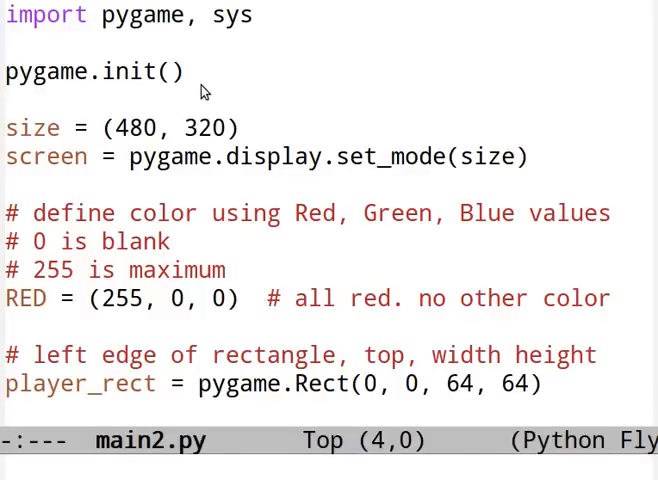
key(Return)
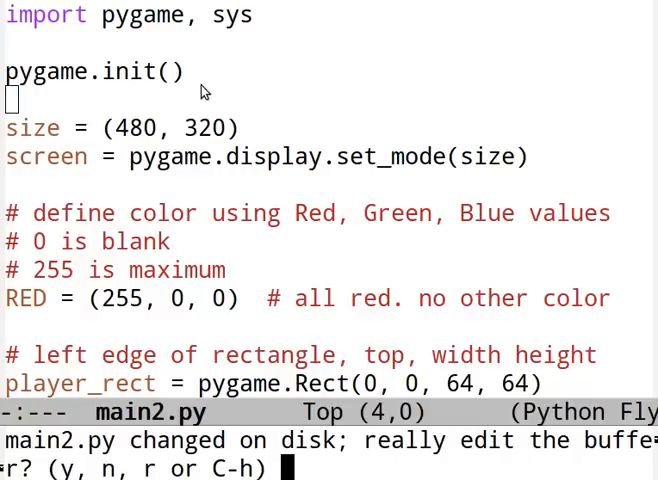
key(y)
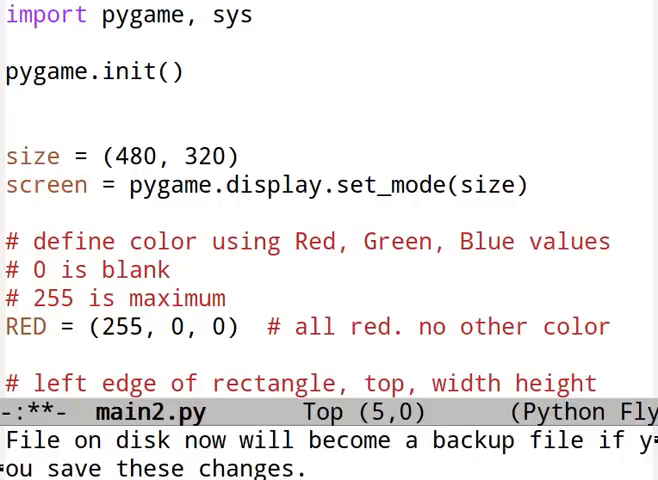
key(ctrl+x)
key(ctrl+s)
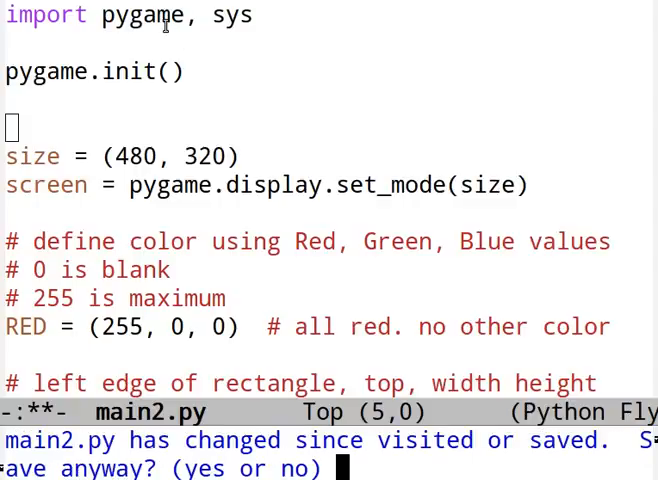
text(yes)
key(Return)
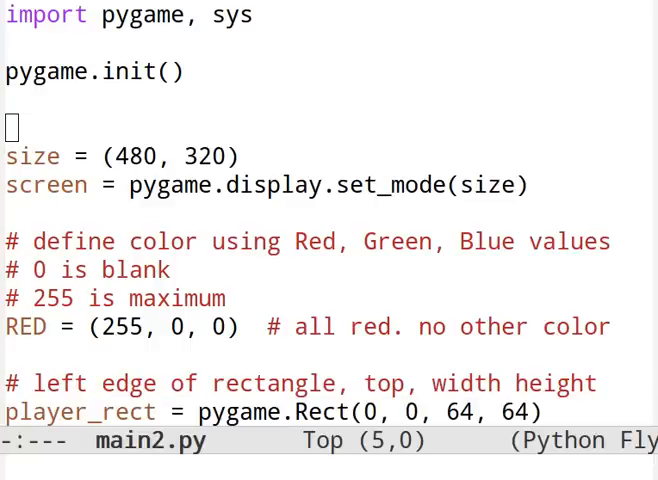
Paste FPS = 30 and the pygame Clock lines after pygame.init() and save main2.py.
click(127, 100)
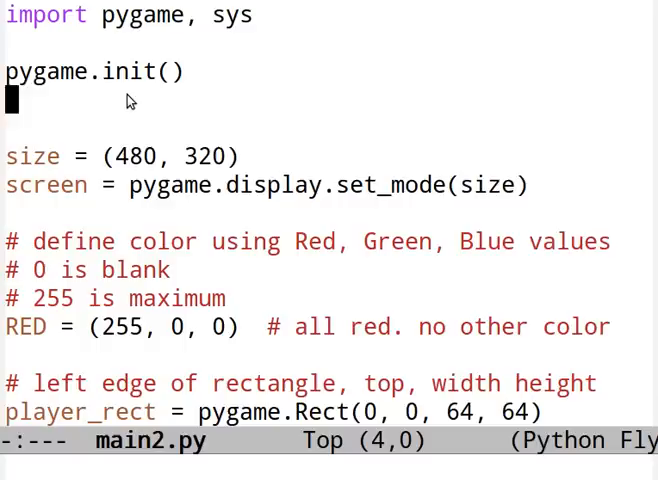
key(ctrl+y)
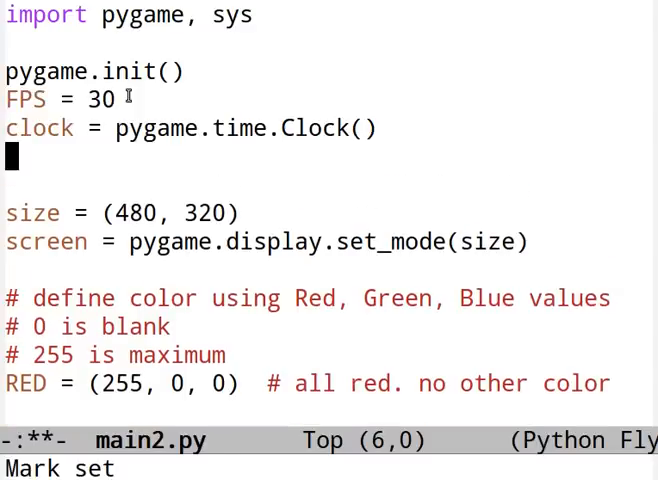
key(ctrl+x)
key(ctrl+s)
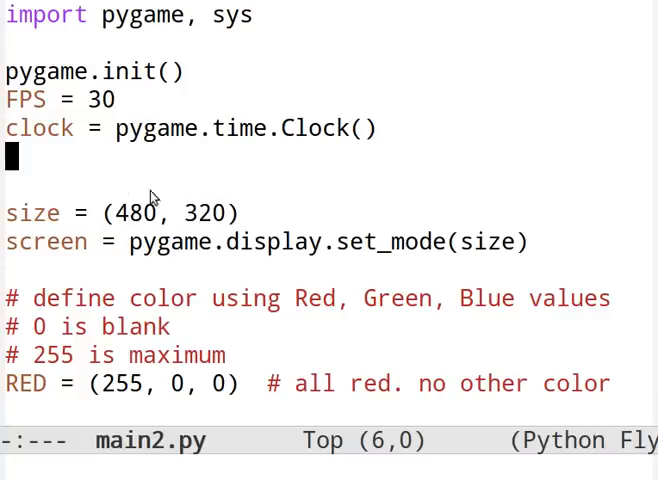
click(19, 127)
click(8, 98)
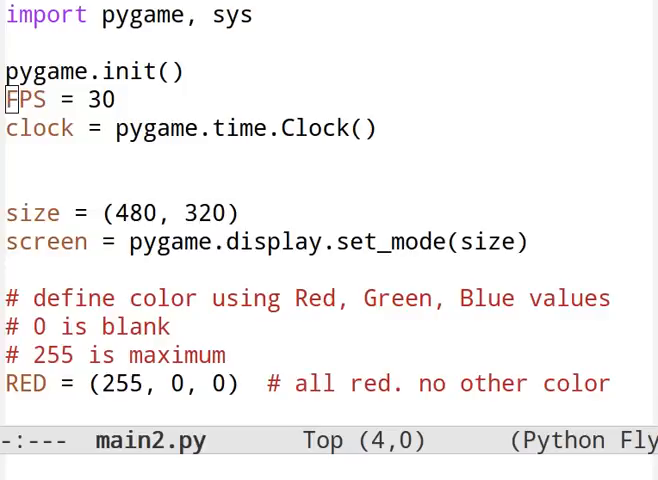
Insert clock.tick(FPS) just before pygame.display.update() in the loop and save.
click(20, 128)
scroll(226, 148, down, 2)
scroll(226, 148, down, 5)
click(294, 188)
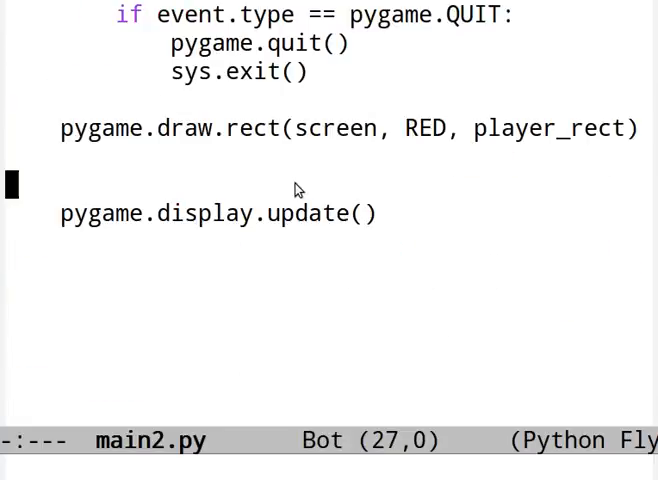
key(ctrl+y)
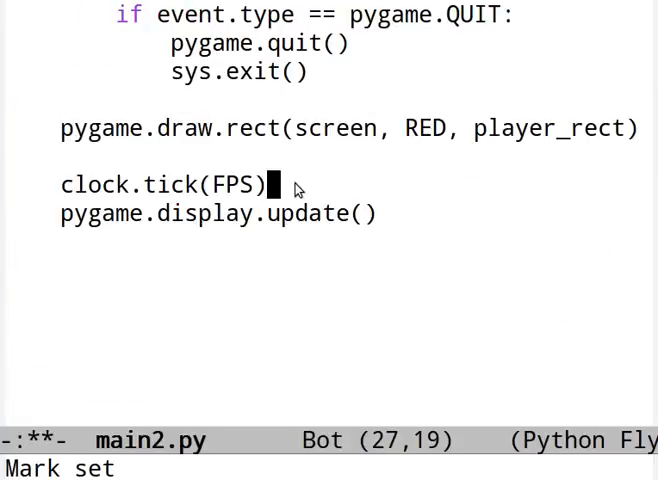
key(ctrl+x)
key(ctrl+s)
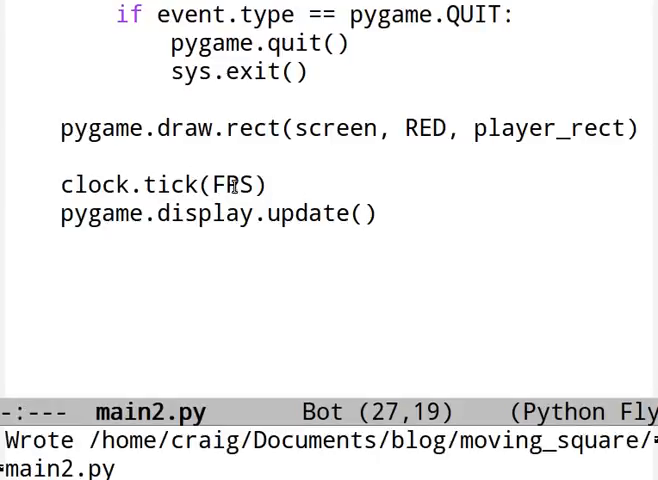
scroll(230, 180, up, 5)
scroll(230, 190, down, 2)
scroll(190, 240, down, 3)
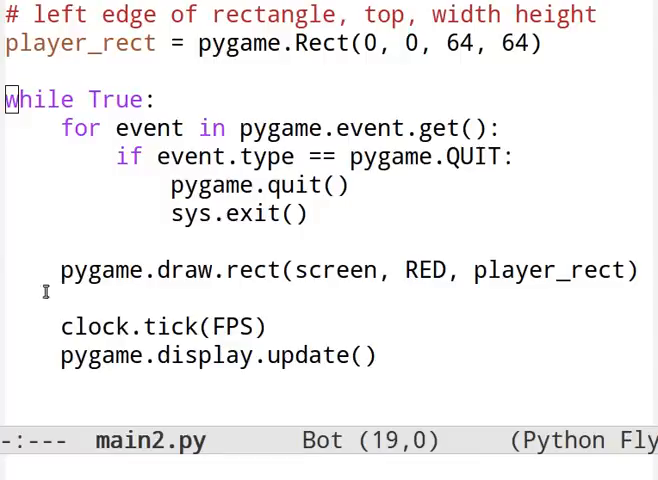
Paste player_rect.centery += 1 into the loop and strip its extra indentation.
click(266, 252)
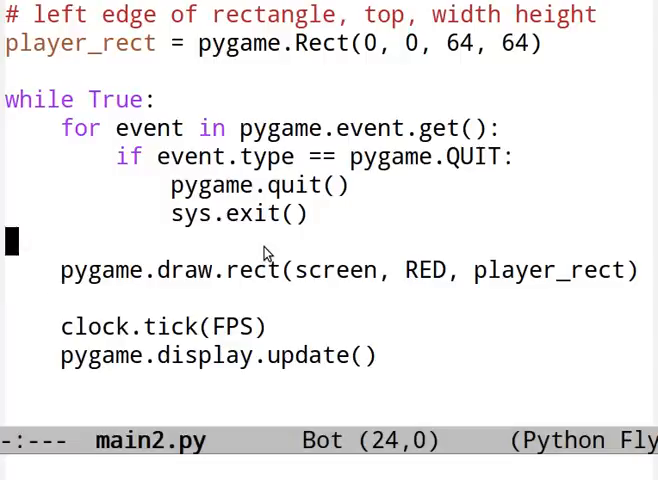
key(Return)
key(ctrl+y)
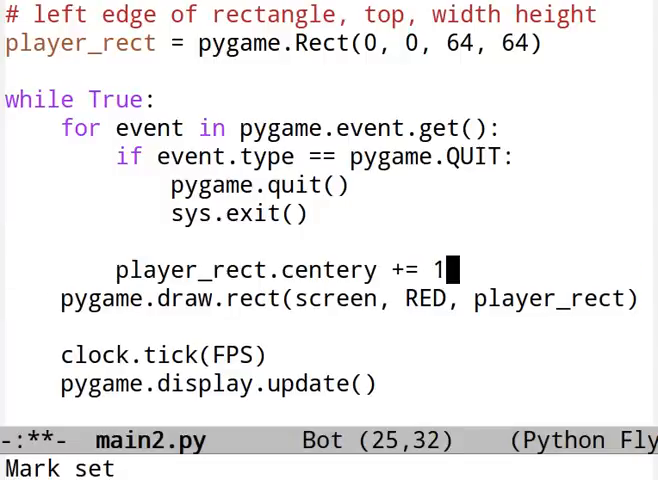
key(ctrl+a)
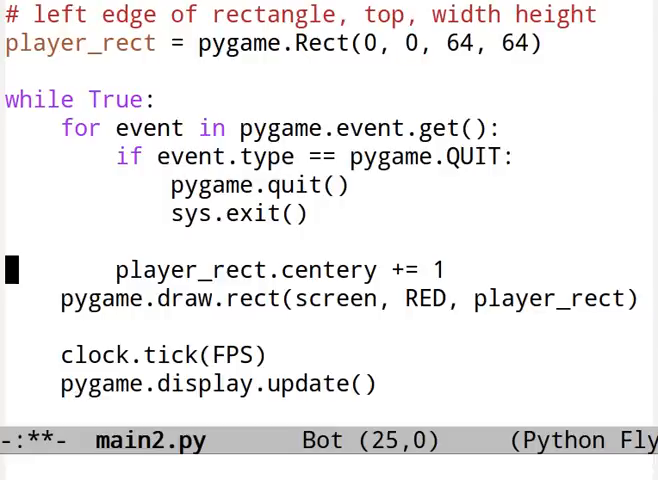
key(Delete)
key(Delete)
key(Delete)
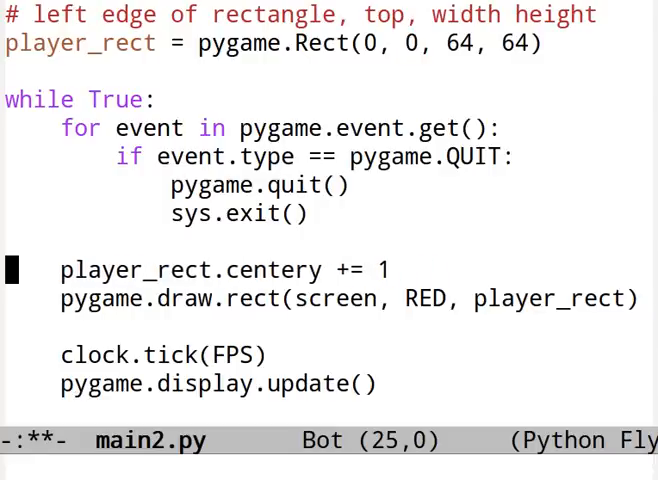
Move the centery += 1 line below pygame.draw.rect and save main2.py.
key(ctrl+k)
key(Down)
key(Down)
key(Return)
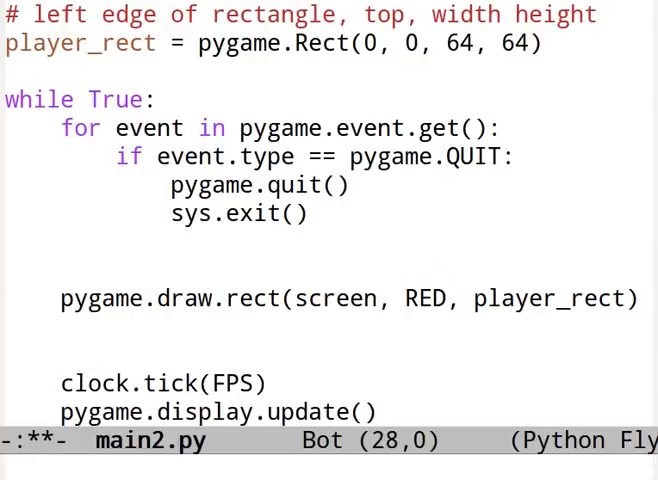
key(Up)
key(ctrl+y)
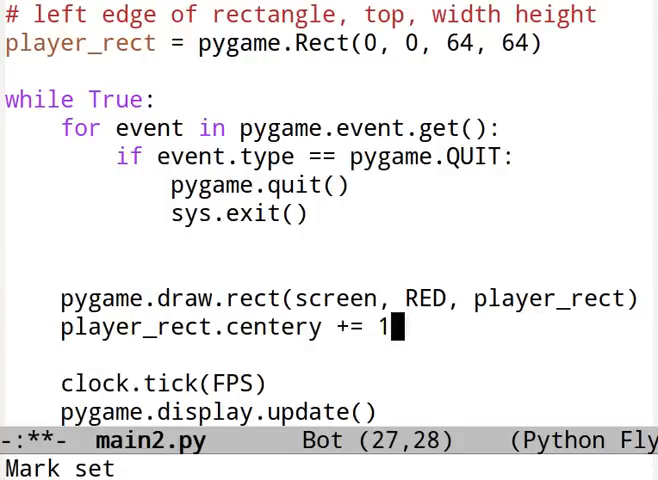
key(ctrl+x)
key(ctrl+s)
key(ctrl+x)
key(ctrl+s)
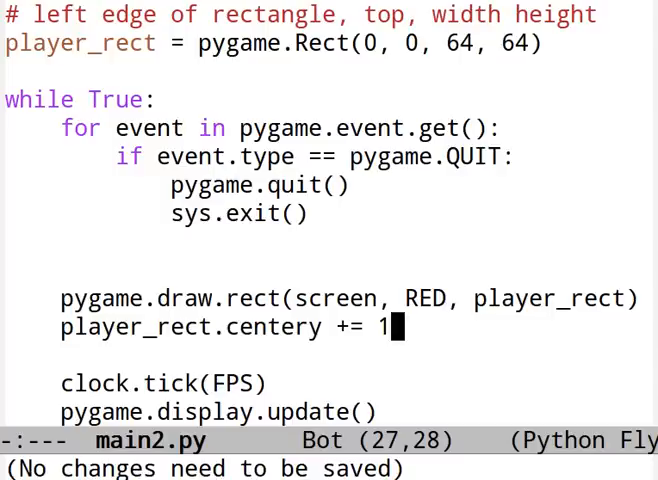
Paste BLACK = (0, 0, 0) on a new line below RED, save, and jump to the script's end.
click(510, 128)
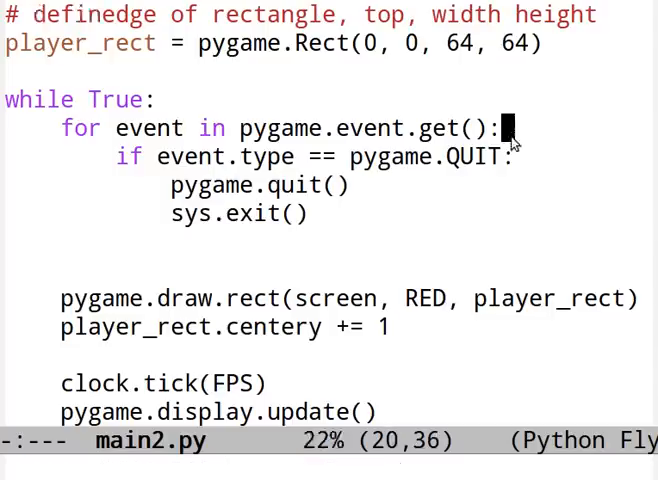
scroll(513, 140, up, 5)
scroll(445, 270, down, 2)
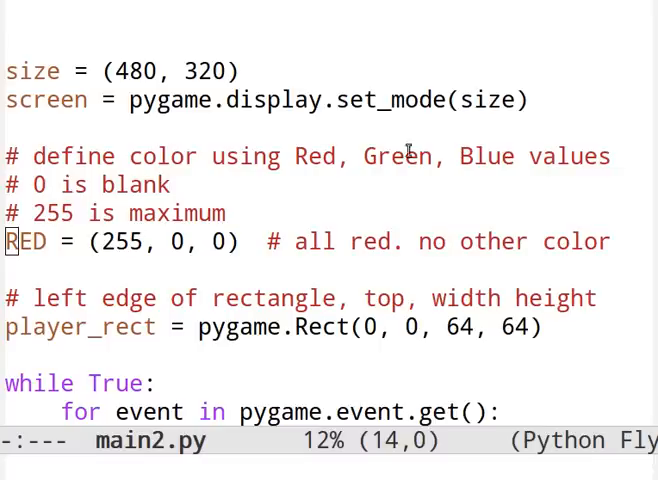
key(Down)
key(Return)
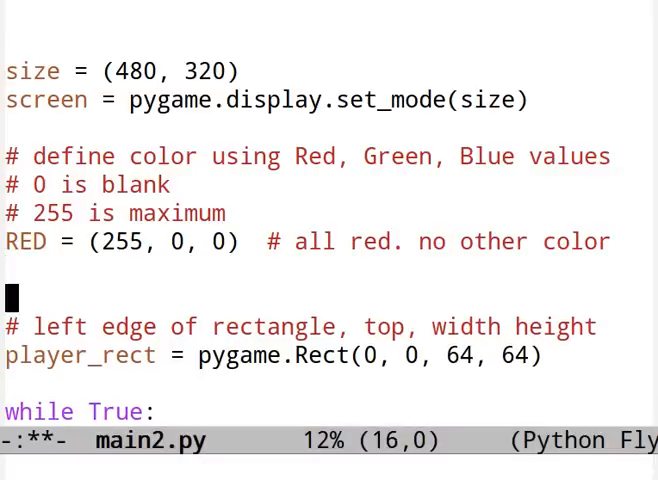
key(Up)
key(ctrl+y)
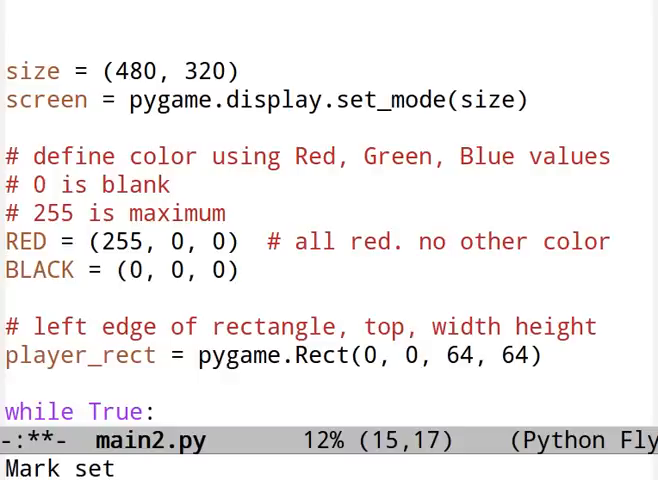
key(ctrl+x)
key(ctrl+s)
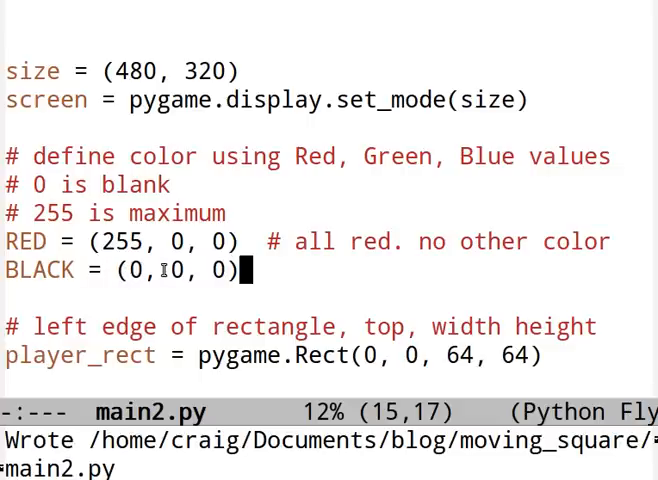
key(alt+shift+greater)
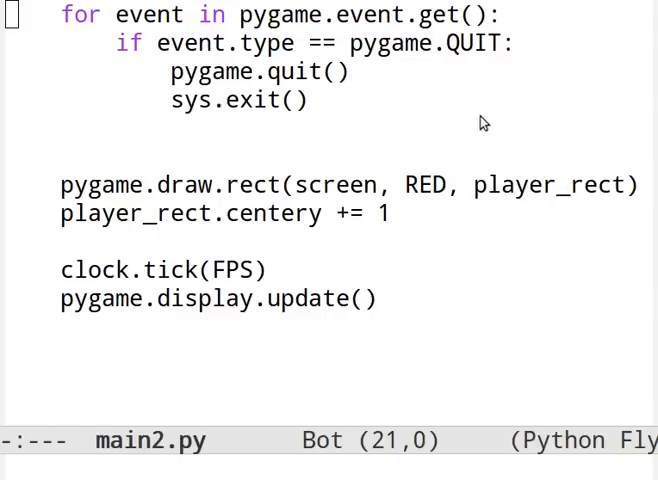
Insert screen.fill(BLACK) above pygame.draw.rect in the loop and save main2.py.
click(392, 155)
key(ctrl+y)
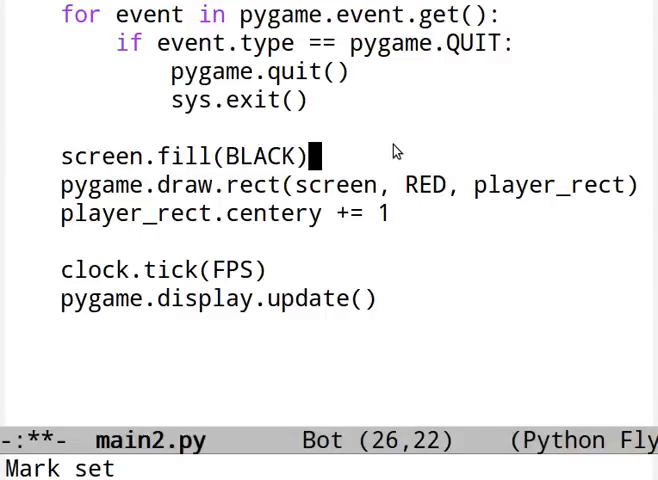
key(ctrl+x)
key(ctrl+s)
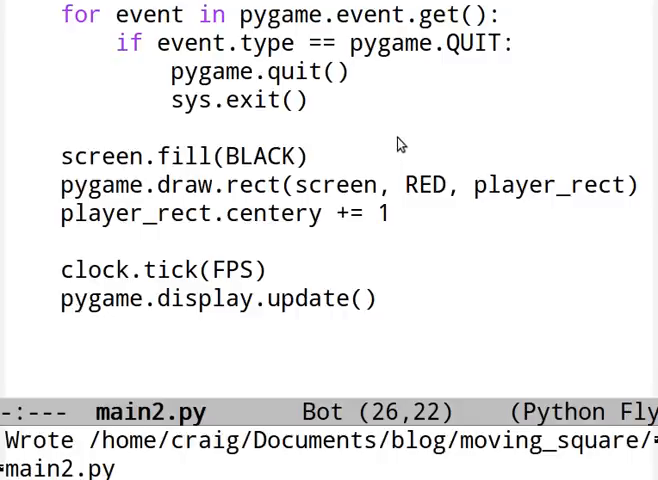
key(ctrl+l)
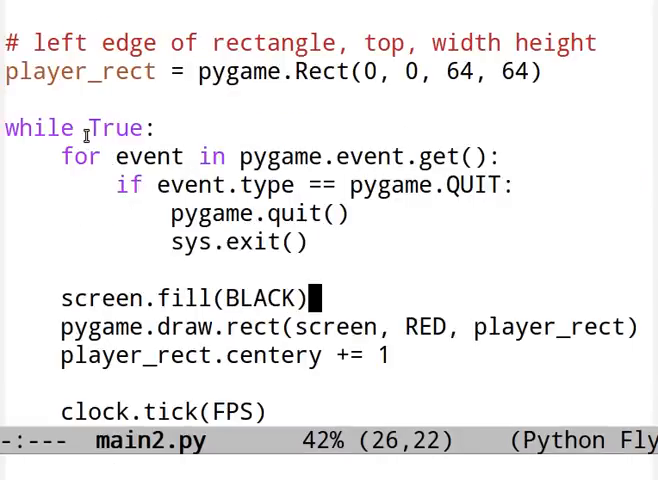
key(ctrl+l)
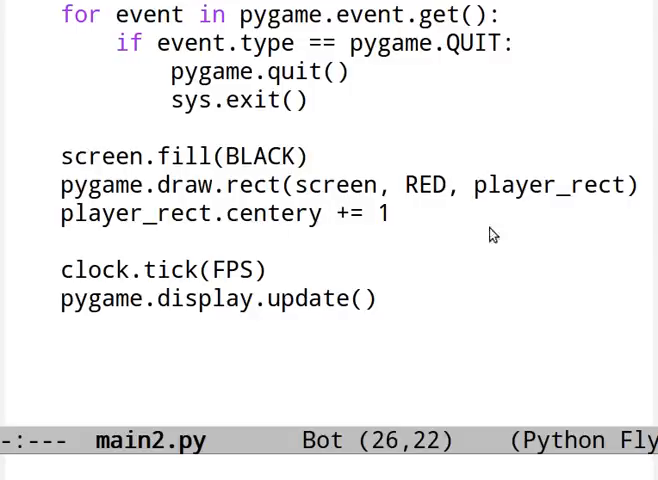
Rerun python main2.py in the terminal, view the black pygame window, close it and return to Emacs.
key(alt+Tab)
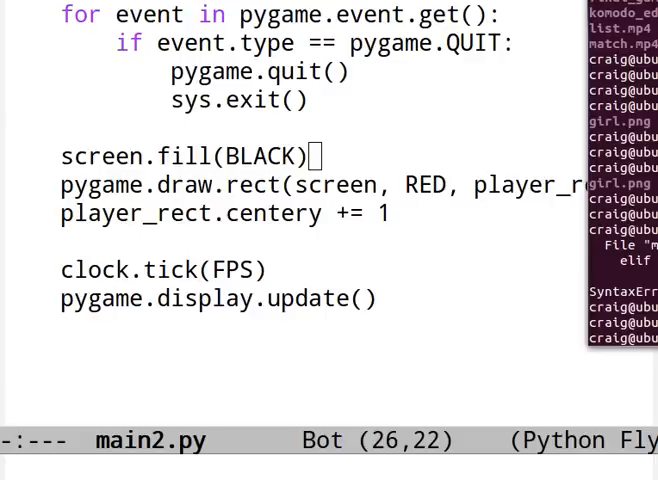
key(Return)
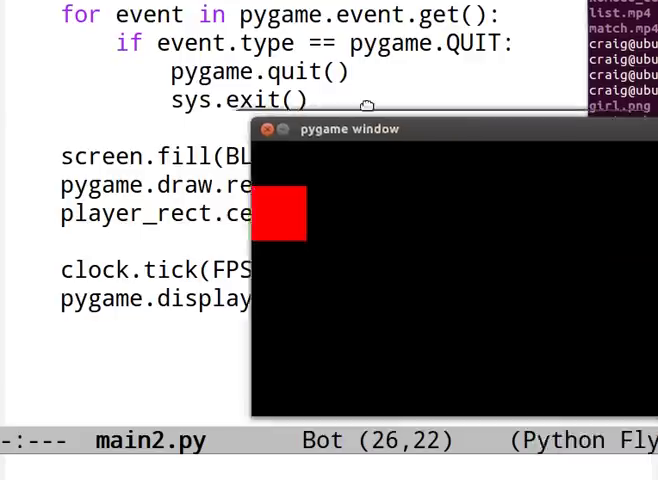
mouse_move(365, 128)
mouse_down()
mouse_move(290, 90)
mouse_move(196, 58)
mouse_up()
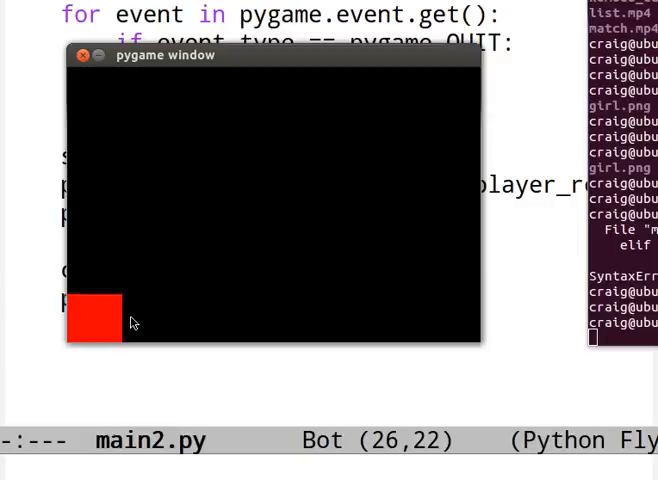
click(84, 57)
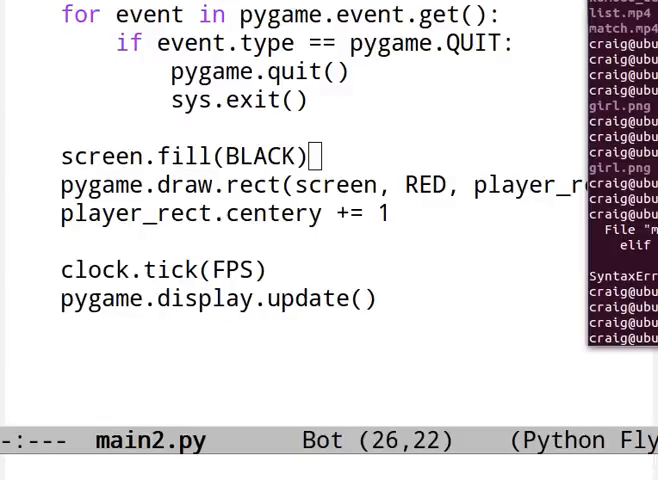
click(448, 190)
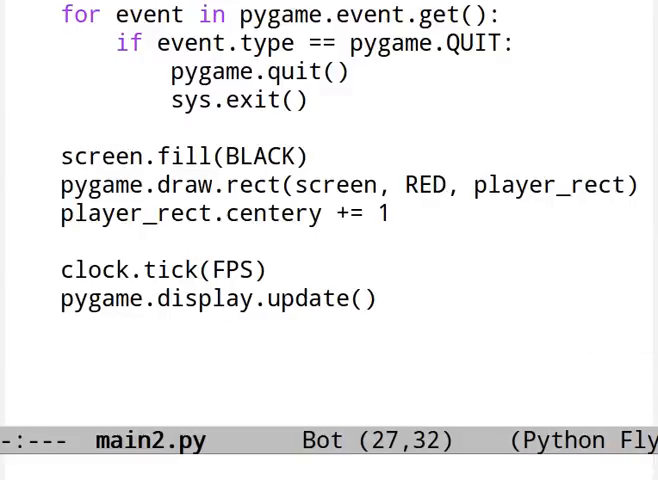
Add direction = "down" after the player_rect definition and save main2.py.
key(Right)
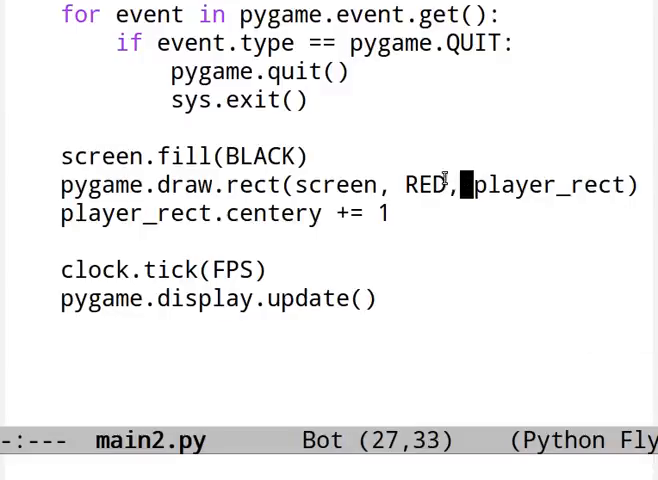
scroll(443, 175, up, 3)
scroll(443, 175, up, 3)
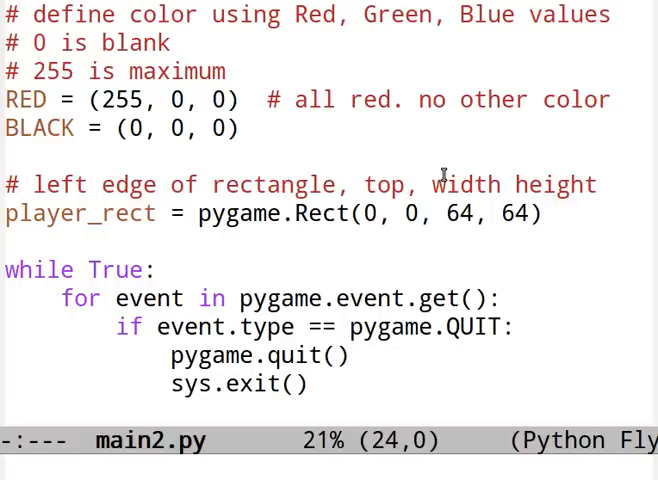
click(575, 212)
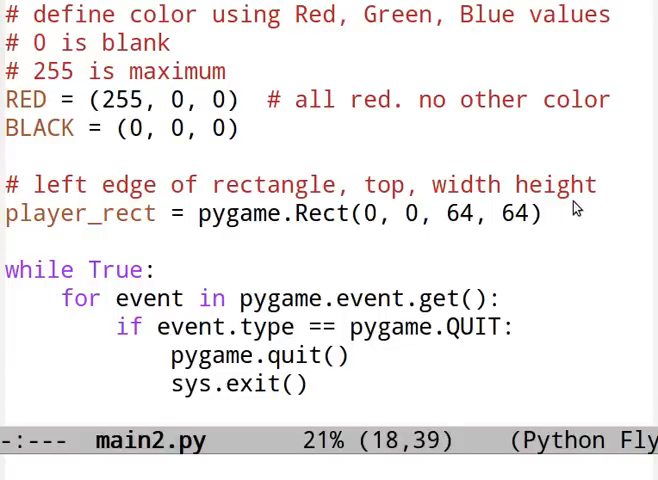
key(Return)
key(Return)
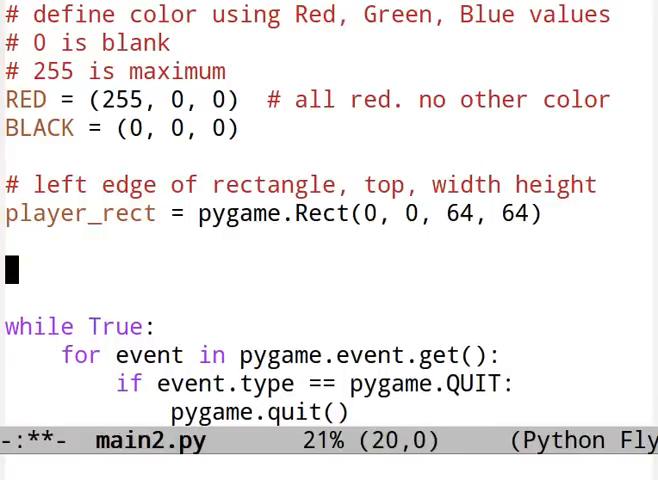
text(direction)
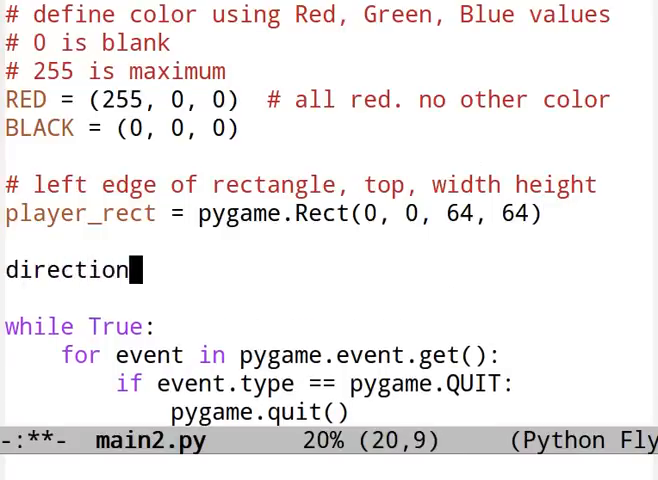
text( = "d)
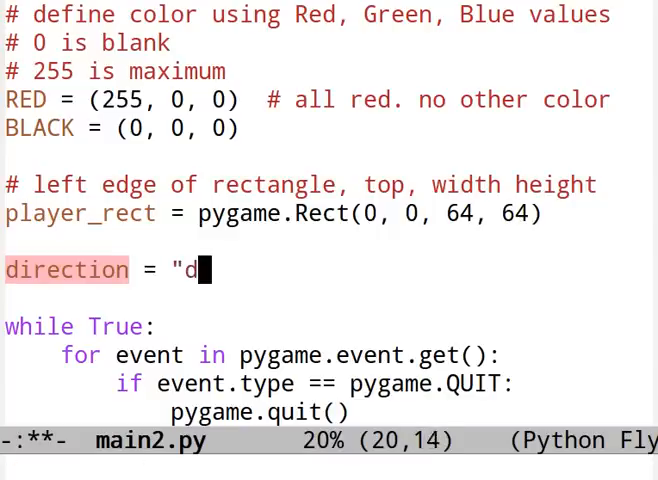
text(own")
key(ctrl+x)
key(ctrl+s)
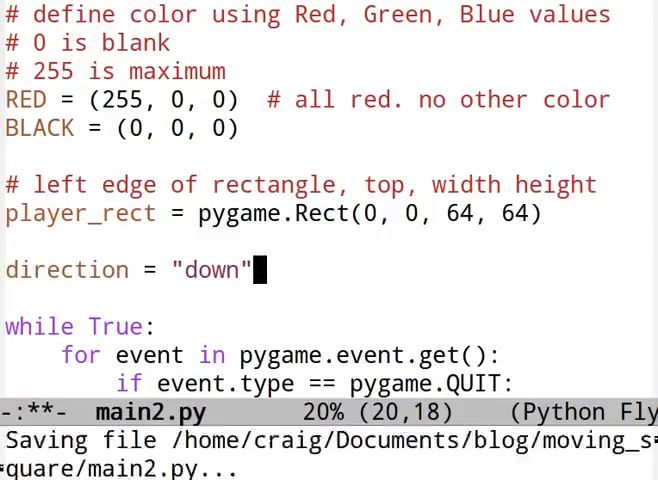
key(Down)
key(Down)
key(Down)
key(Down)
key(Down)
key(Down)
key(Down)
key(Down)
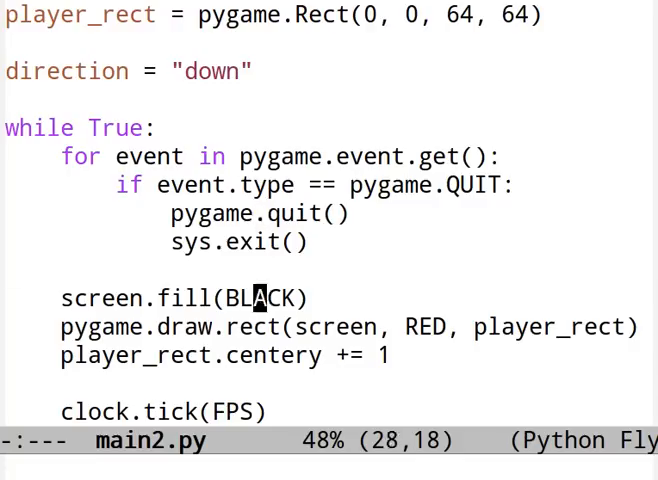
key(Down)
Wrap player_rect.centery += 1 in an if direction == "down": block after the draw call and save.
key(ctrl+e)
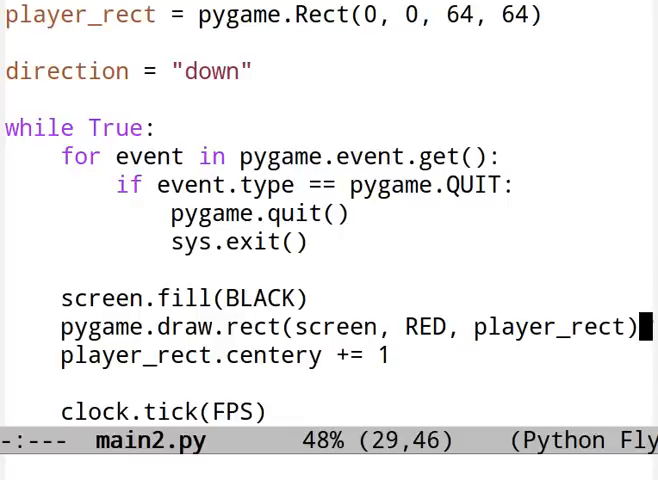
key(Return)
key(Return)
key(ctrl+l)
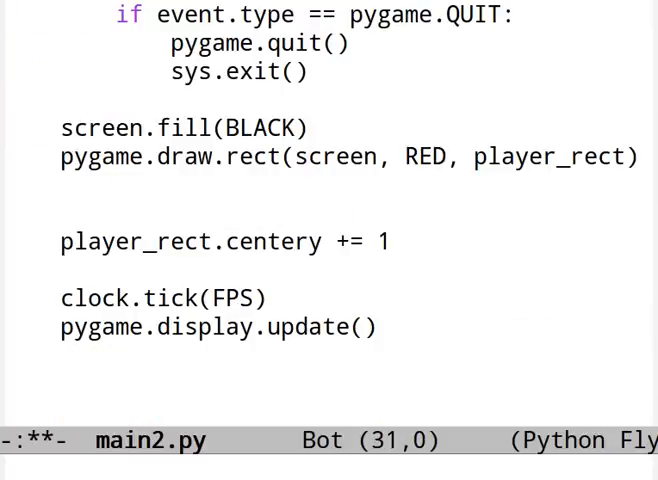
key(Tab)
text(if )
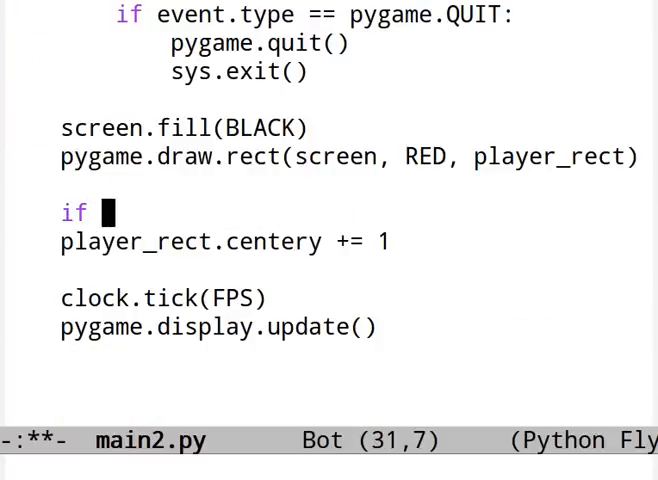
text(the)
key(BackSpace)
key(BackSpace)
key(BackSpace)
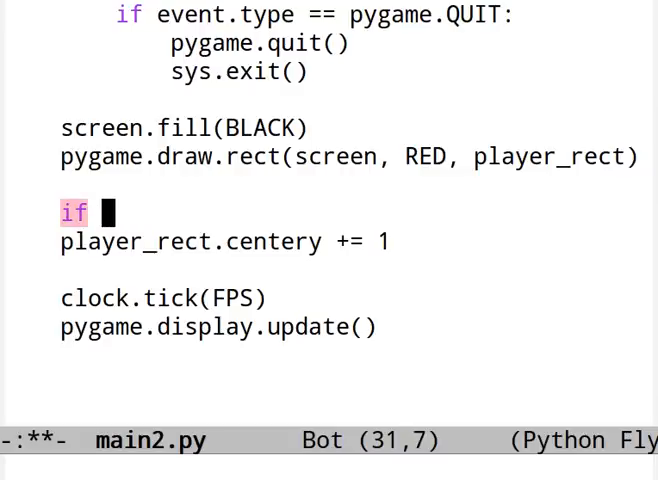
text(direction =)
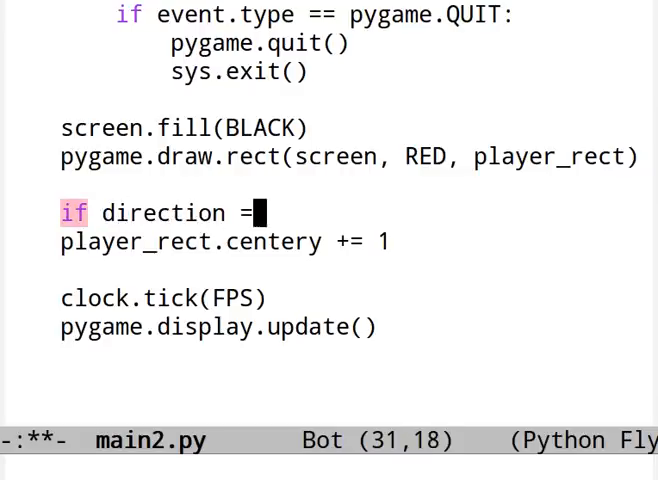
text(= "down)
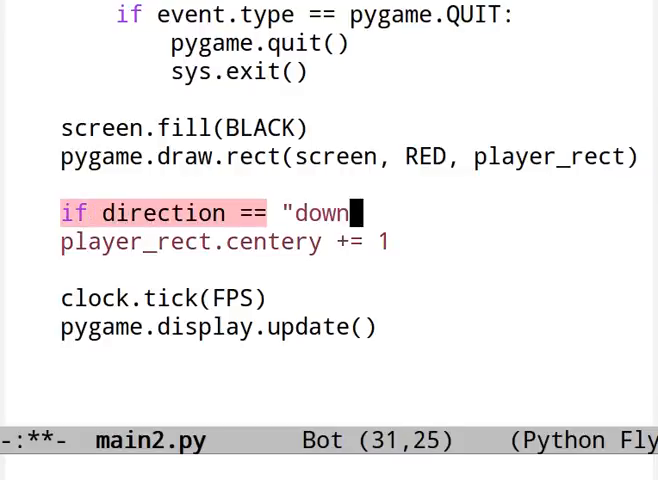
text(":)
key(Down)
key(Home)
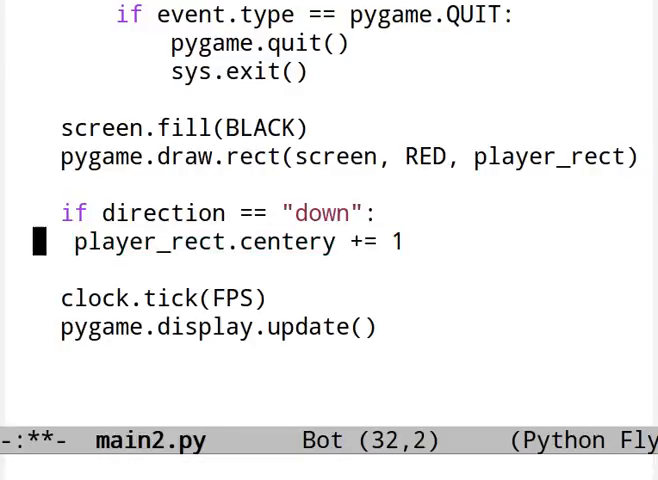
key(Right)
key(Right)
key(Right)
key(Tab)
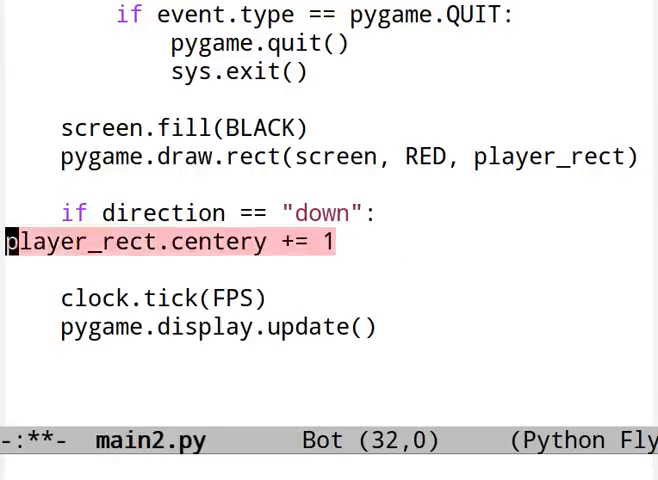
key(Tab)
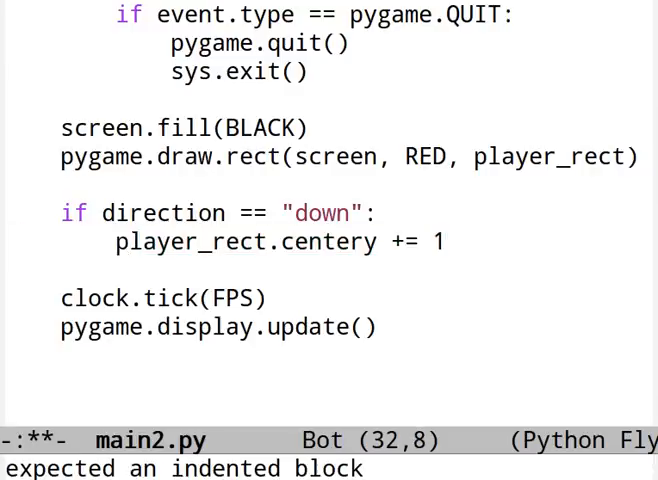
key(ctrl+x)
key(ctrl+s)
Add an indented blank line after the centery line inside the if block.
key(ctrl+e)
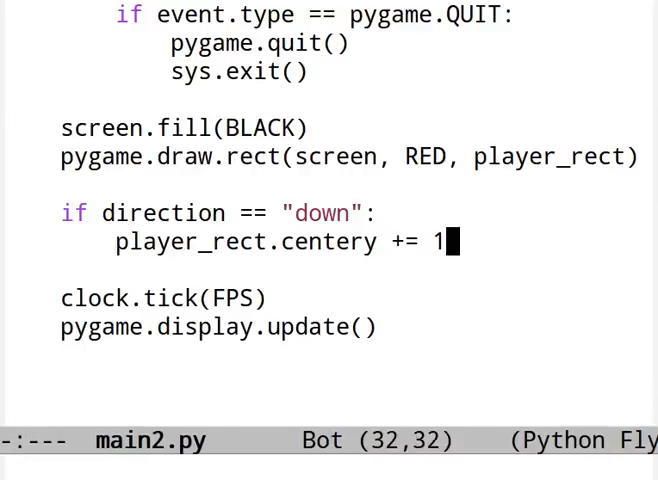
key(Return)
key(Return)
key(Tab)
key(Tab)
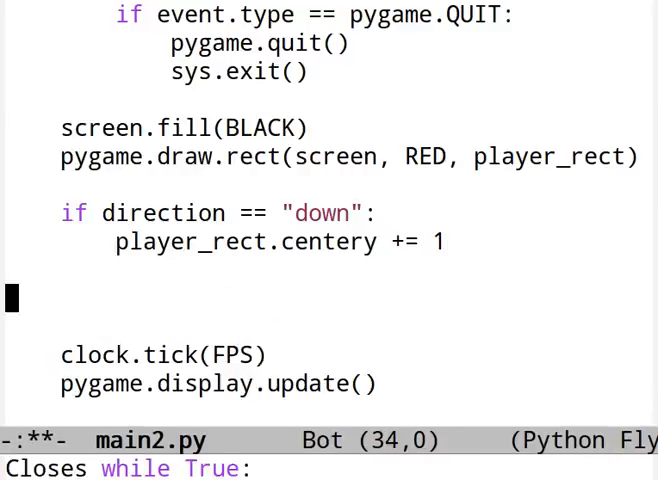
key(BackSpace)
key(Return)
key(Tab)
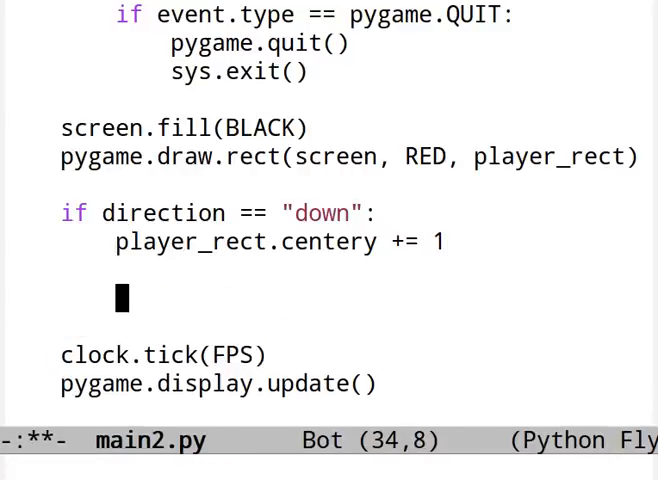
Save, rerun python main2.py in the terminal, watch the red square move down, and close the window.
key(ctrl+x)
key(ctrl+s)
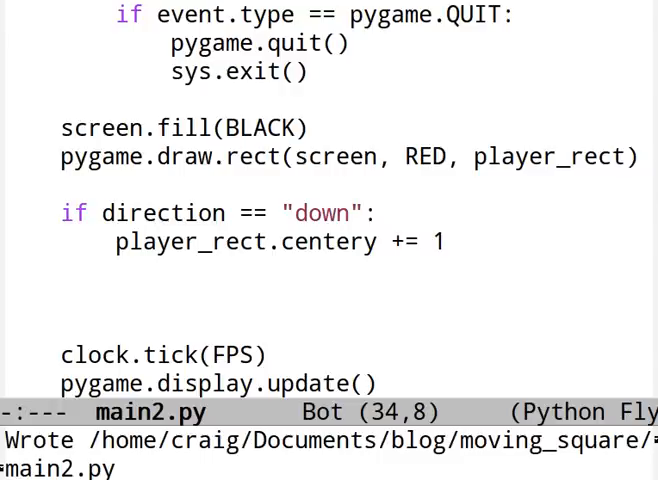
key(alt+Tab)
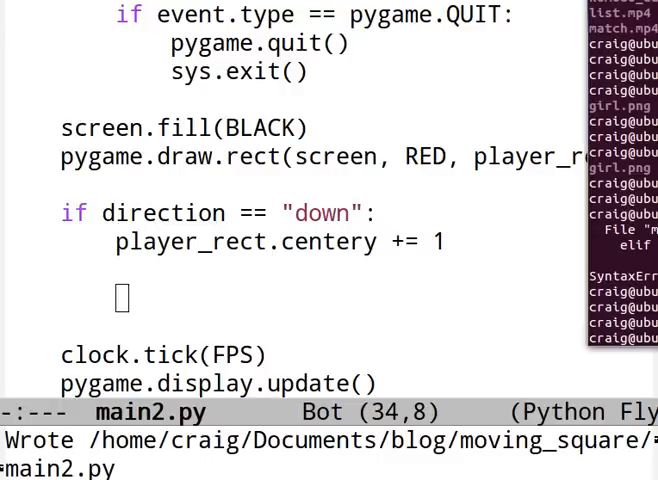
key(Return)
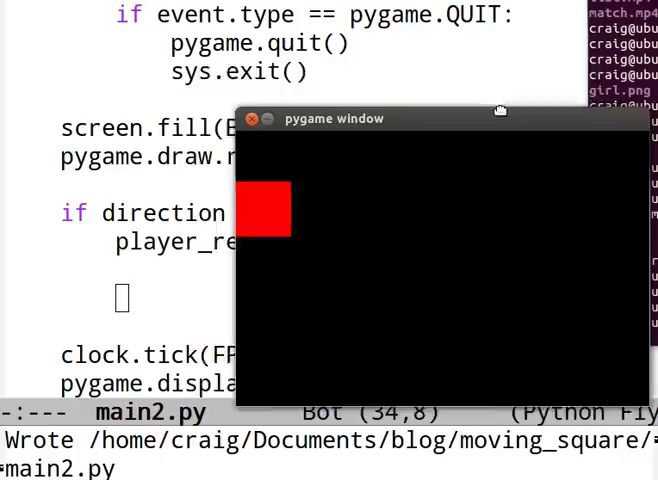
drag(340, 110, 310, 78)
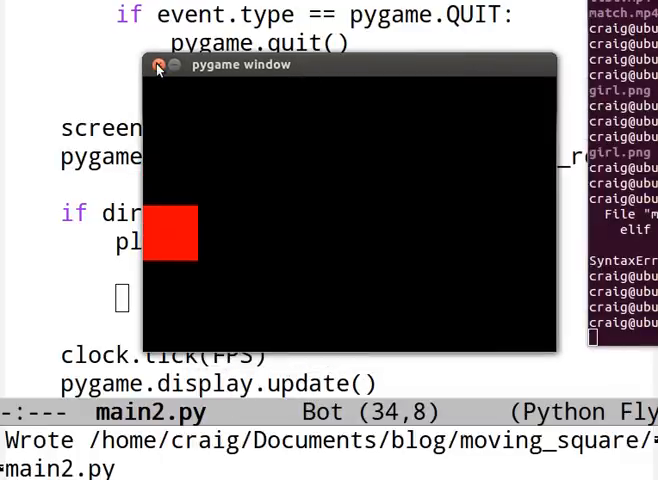
click(158, 64)
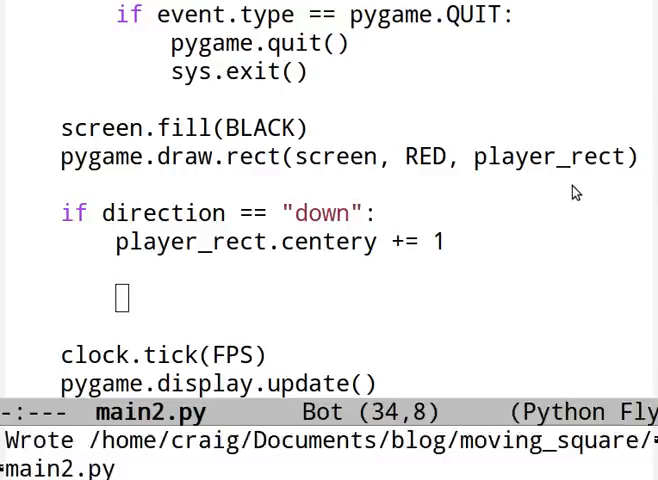
Add an elif direction == "up": line at the if level below the downward move.
click(10, 185)
click(508, 236)
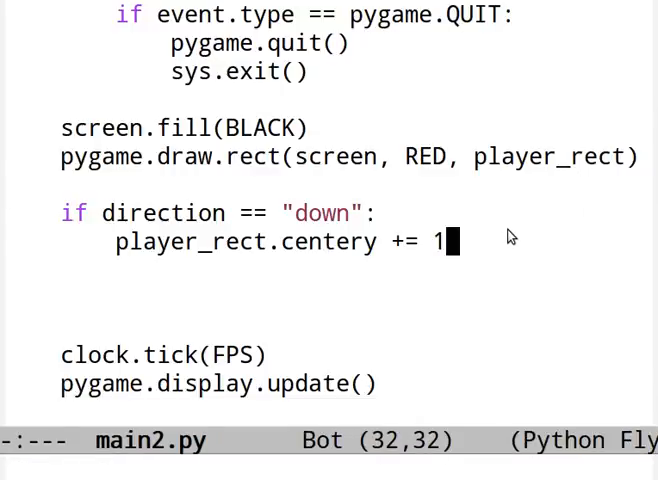
key(Return)
key(Tab)
key(BackSpace)
text(e)
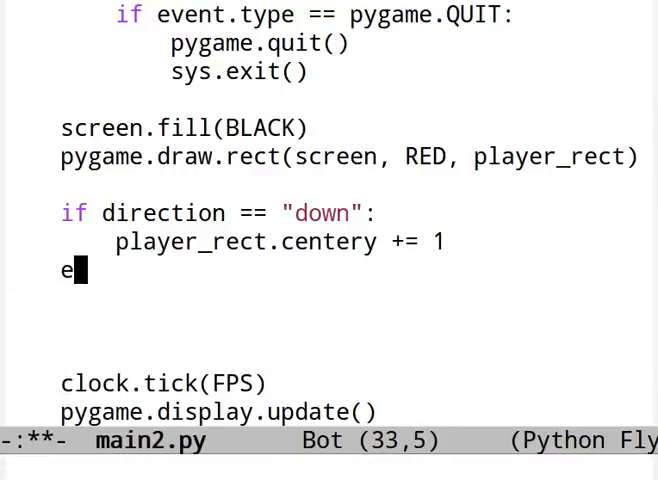
text(o)
key(BackSpace)
text(lif d)
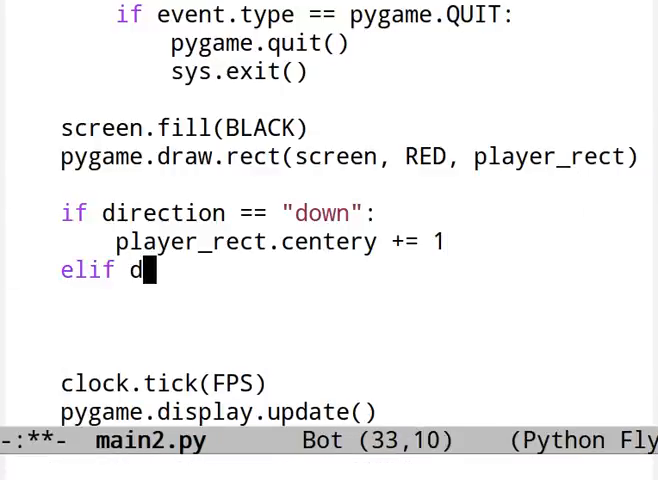
text(irection == ")
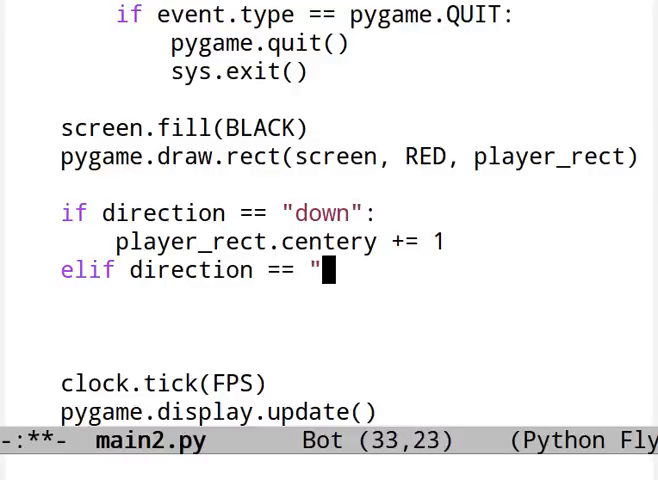
text(up")
text(:)
key(Up)
Copy the player_rect.centery += 1 line and paste it under the elif.
key(ctrl+a)
key(ctrl+space)
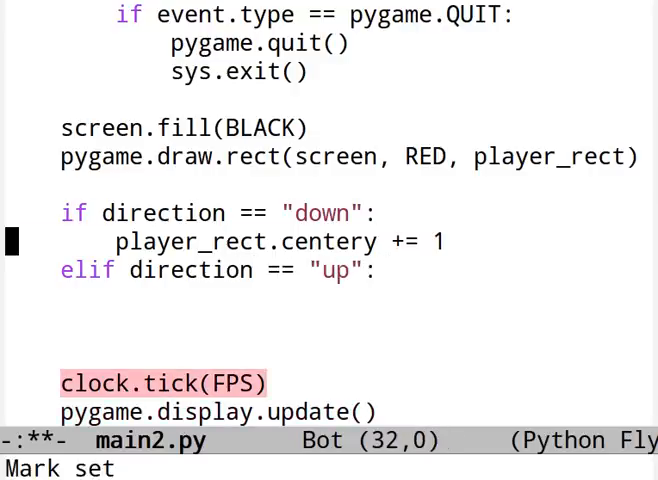
key(ctrl+e)
text(n)
key(BackSpace)
key(alt+w)
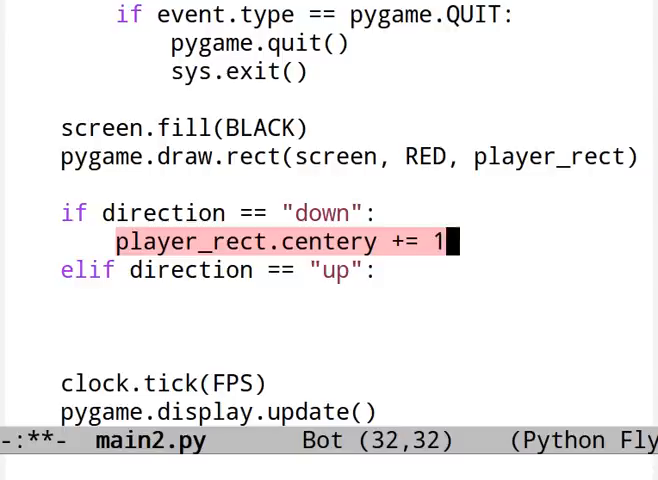
key(Down)
key(Down)
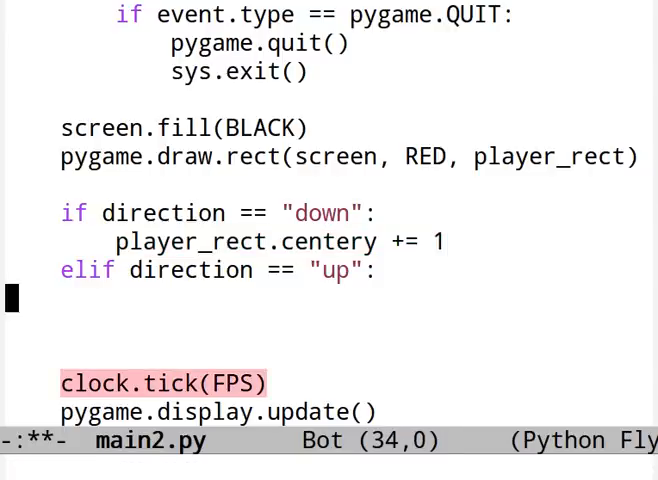
key(ctrl+y)
Change the pasted line to player_rect.centery -= 1 and save main2.py.
key(Left)
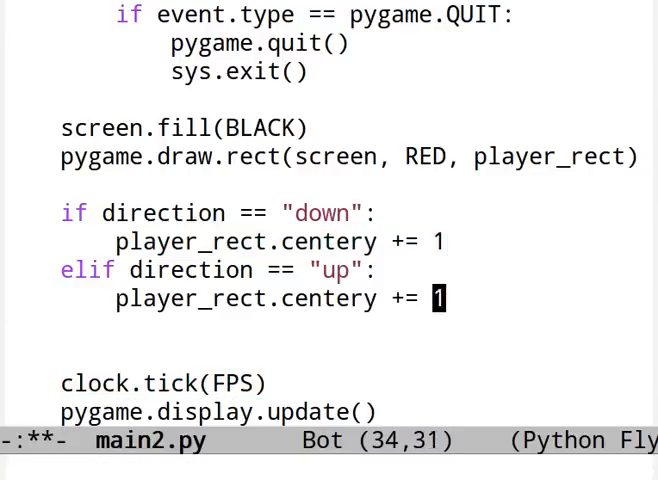
key(Left)
key(Left)
key(BackSpace)
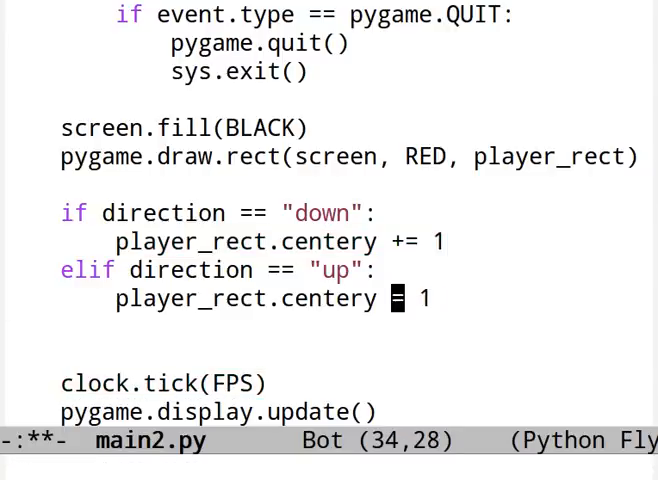
text(-)
key(ctrl+x)
key(ctrl+s)
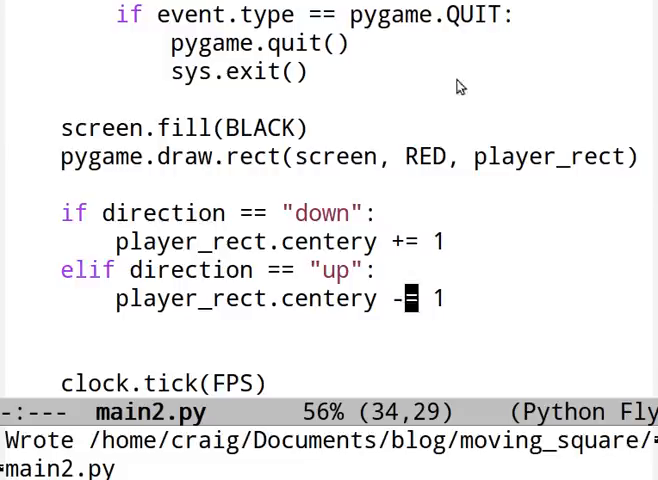
key(alt+Tab)
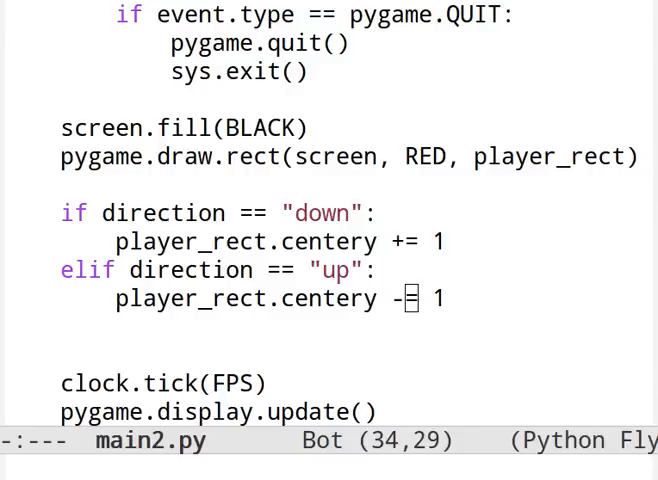
Paste the bottom/top edge-check lines after the up branch with a blank line before them.
click(470, 345)
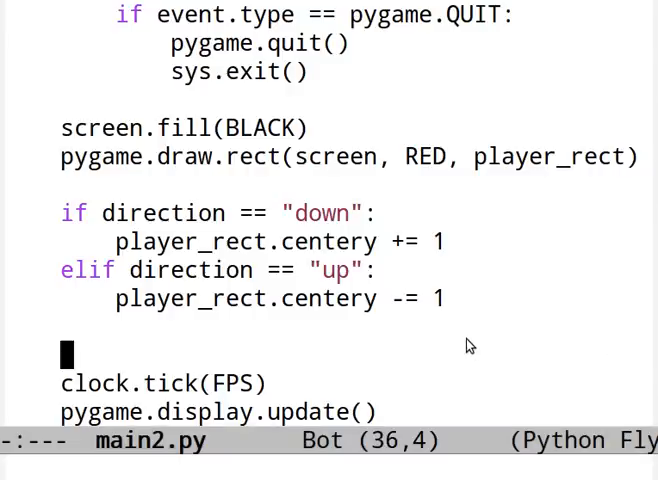
key(Up)
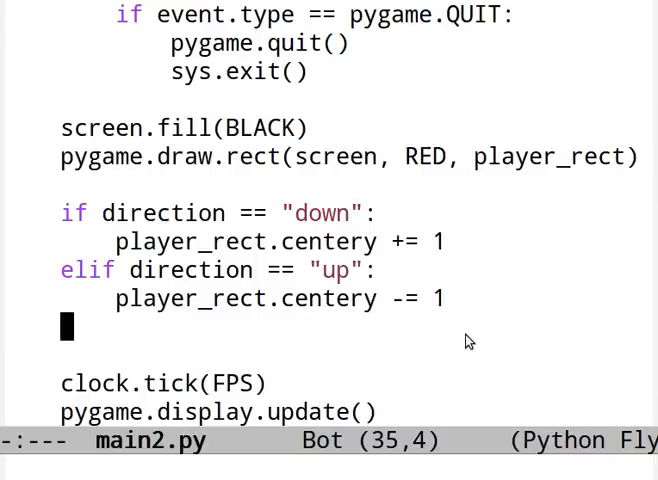
key(ctrl+space)
key(ctrl+y)
key(Up)
key(Up)
key(Up)
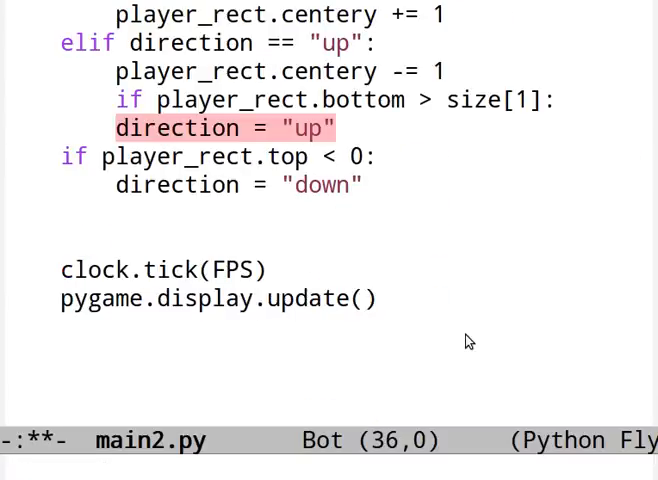
key(Up)
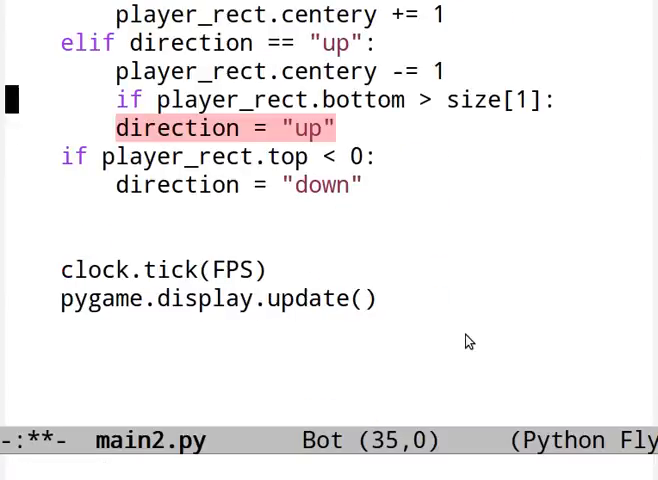
key(Return)
key(Return)
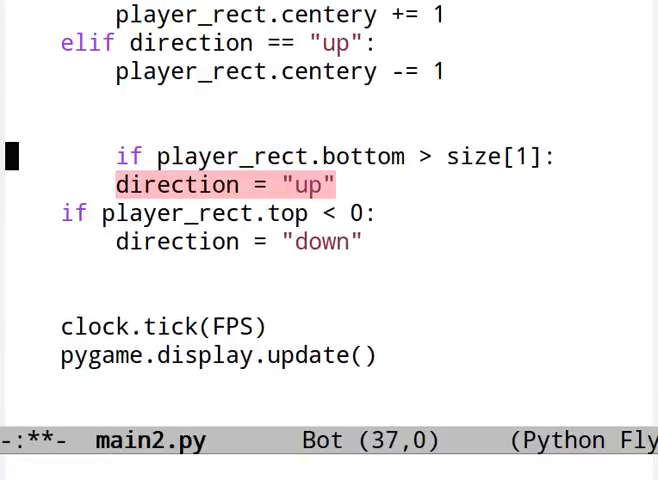
Dedent the edge checks to loop level outside the movement branches and save main2.py.
key(Tab)
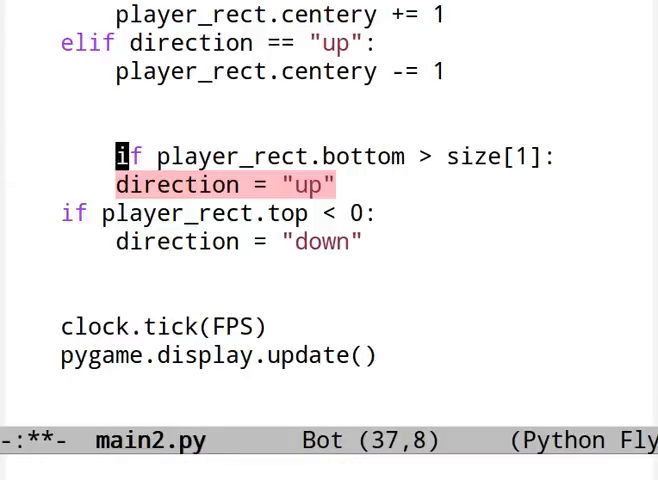
key(Tab)
key(Tab)
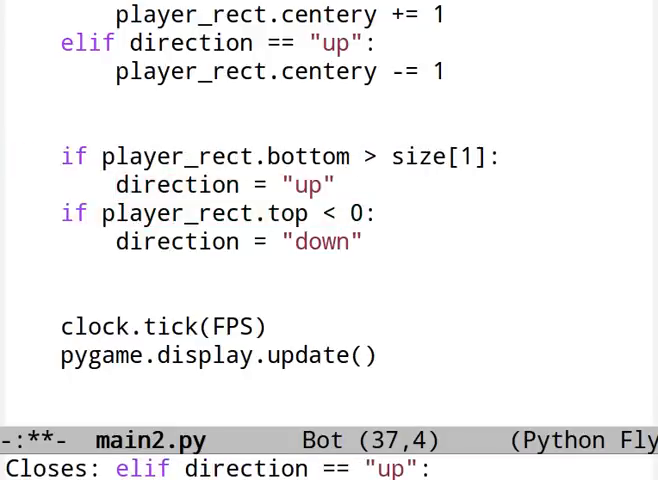
key(Down)
key(Down)
key(ctrl+x)
key(ctrl+s)
key(Up)
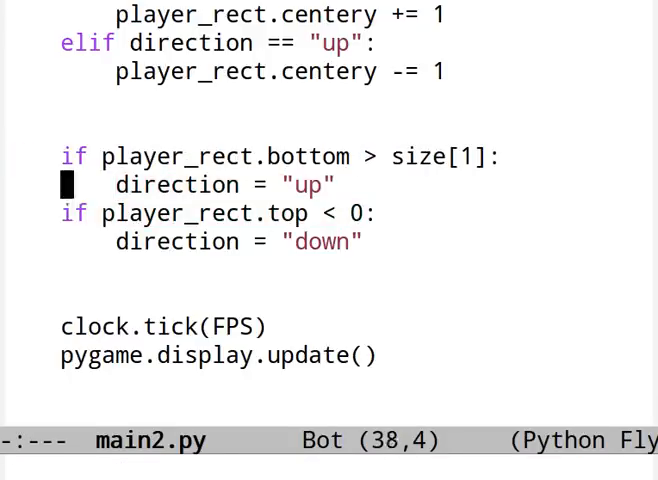
key(Up)
key(Up)
key(Down)
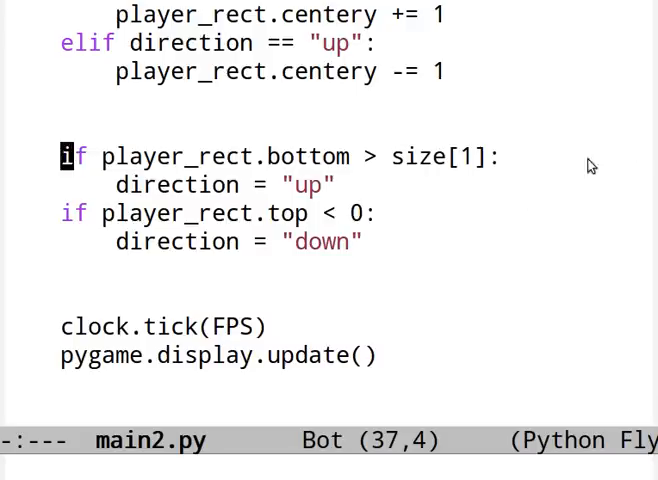
scroll(500, 221, up, 1)
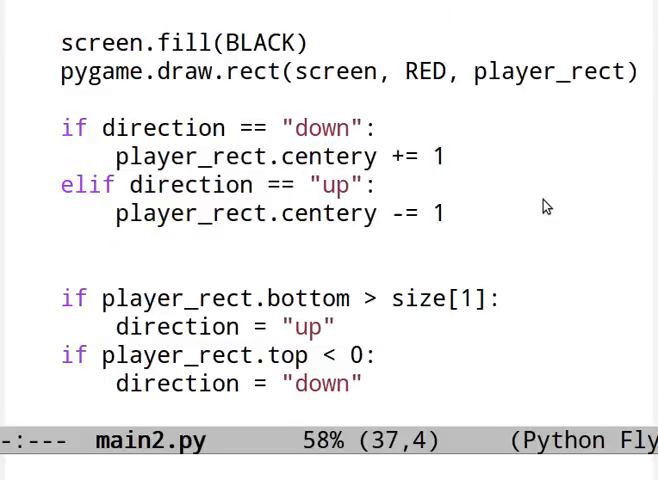
scroll(547, 208, up, 5)
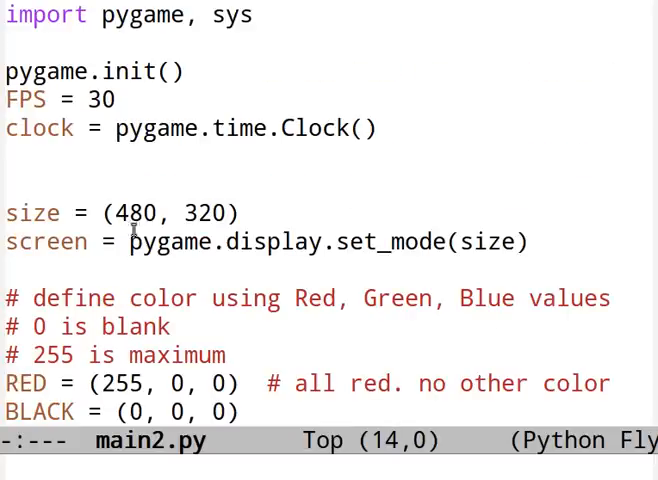
click(186, 213)
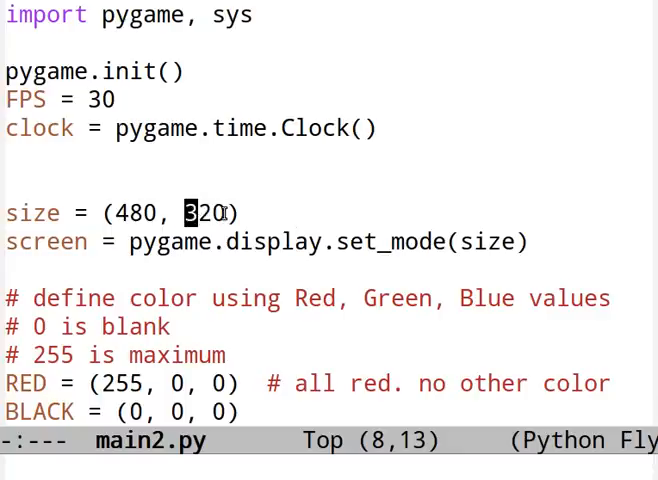
scroll(222, 213, down, 1)
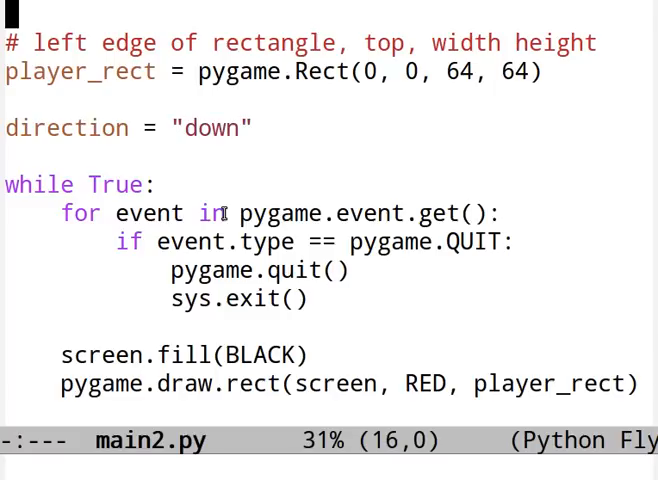
scroll(222, 213, down, 1)
scroll(222, 213, down, 2)
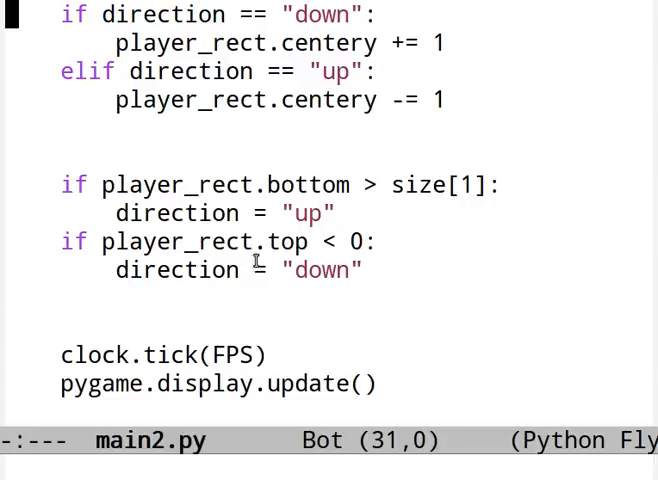
key(ctrl+x)
key(ctrl+s)
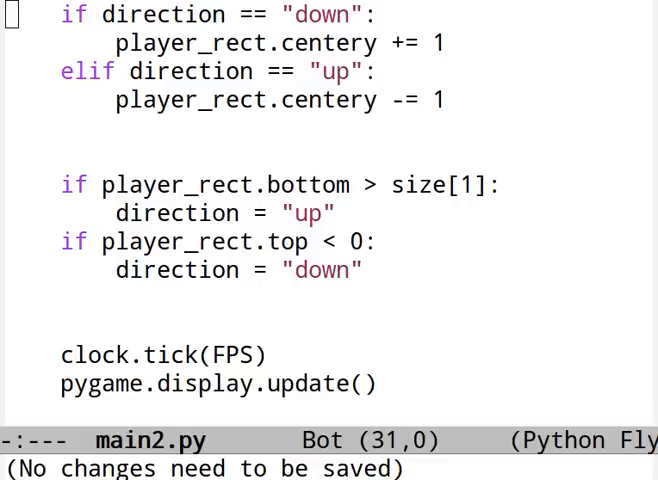
Re-run 'python main2.py' from shell history and watch the red square bounce vertically.
key(alt+Tab)
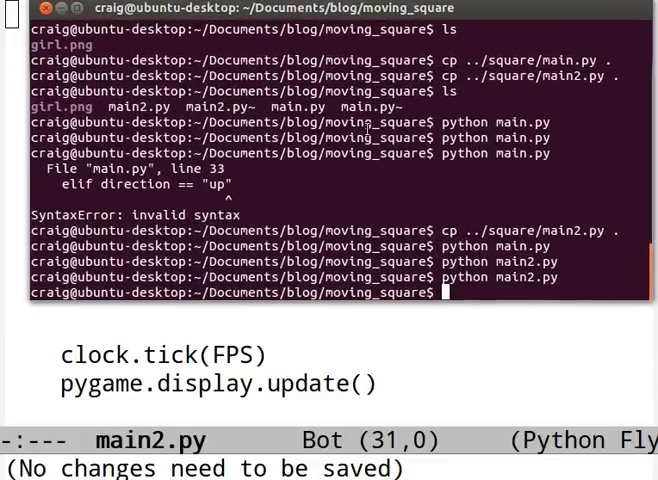
key(Up)
key(Return)
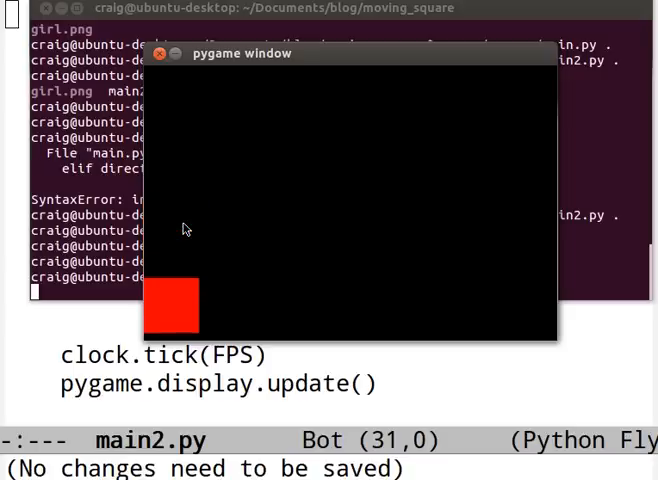
key(Up)
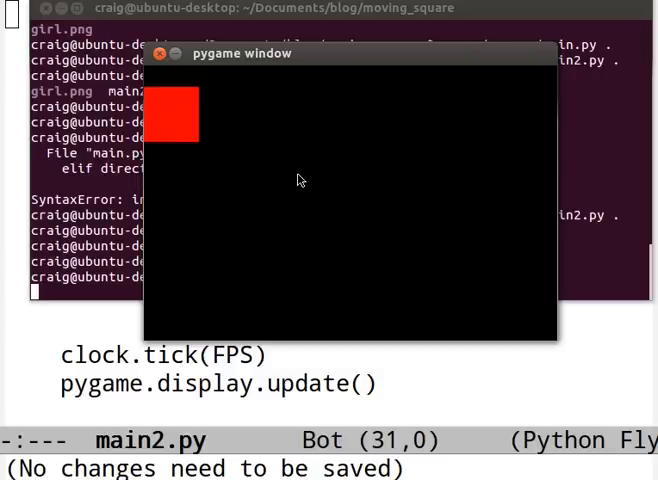
key(Down)
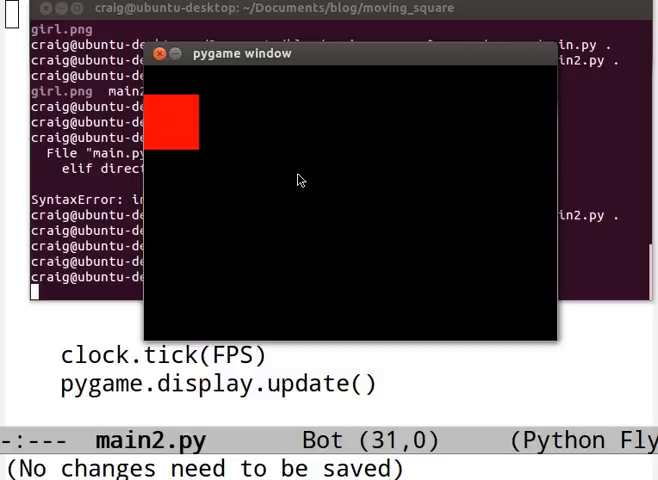